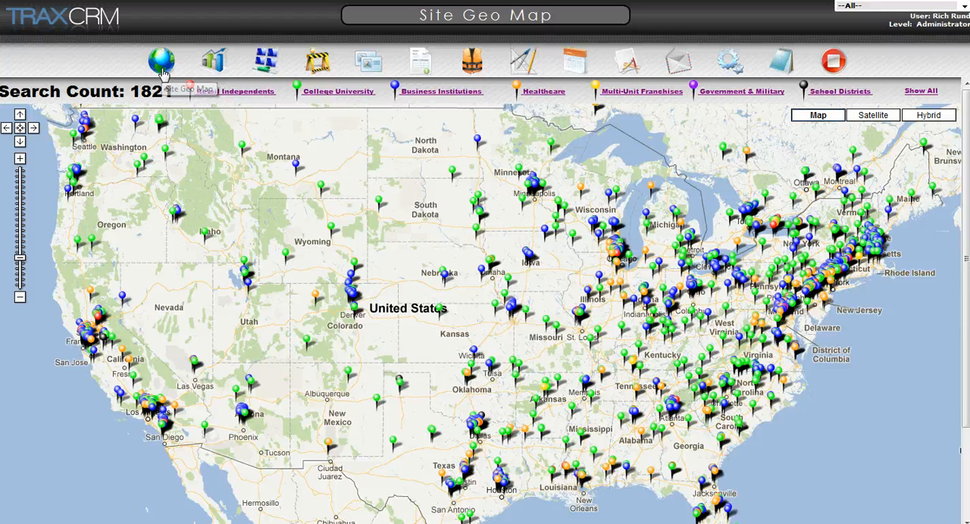
Step: View the site geo map, and open the main account information of Georgia Southwestern State University from the sites list
left_click(162, 68)
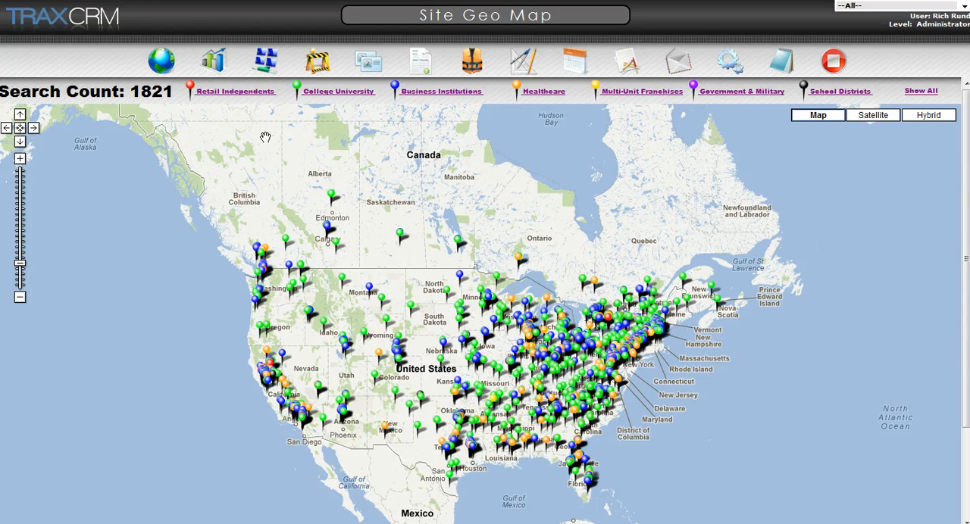
left_click(268, 63)
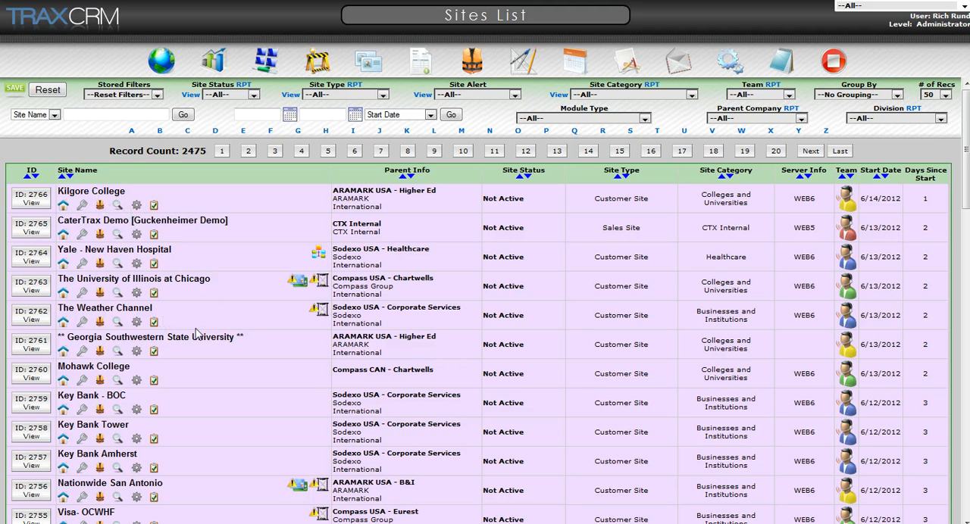
left_click(133, 345)
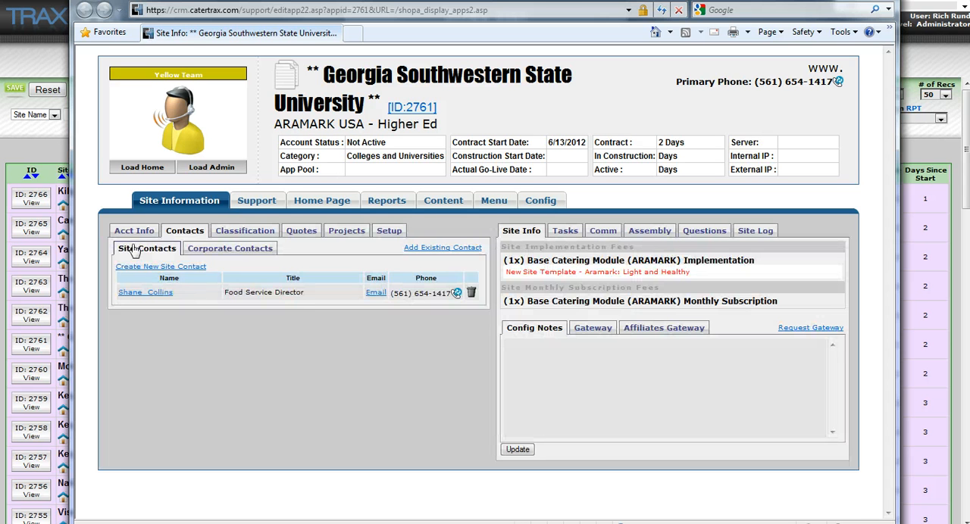
left_click(135, 231)
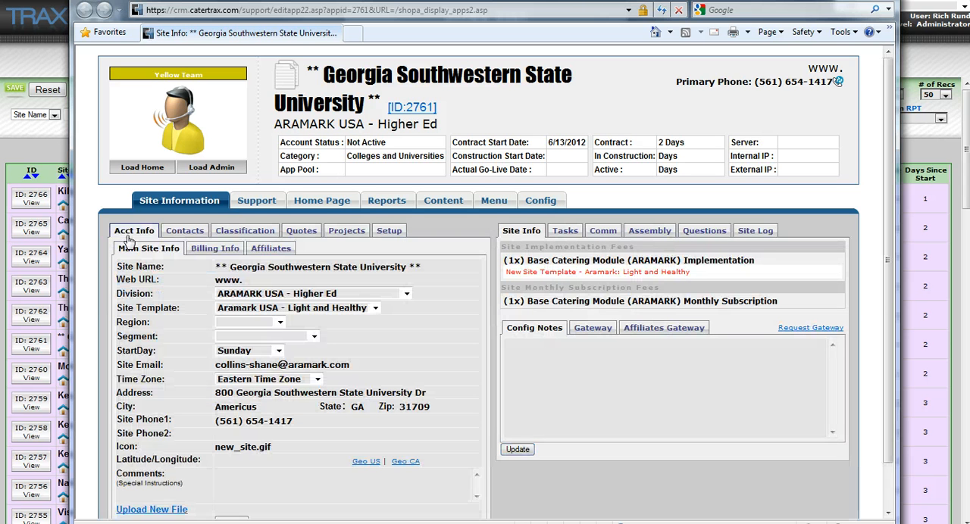
scroll(158, 288, "down", 1)
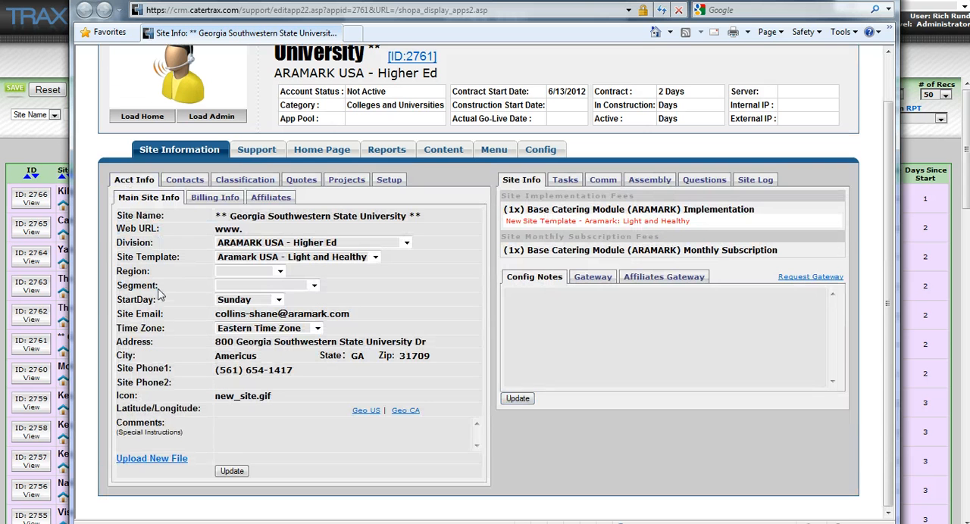
Step: Check the site's Latitude/Longitude and address fields and try to geocode the address with the Geo US lookup
left_click(228, 409)
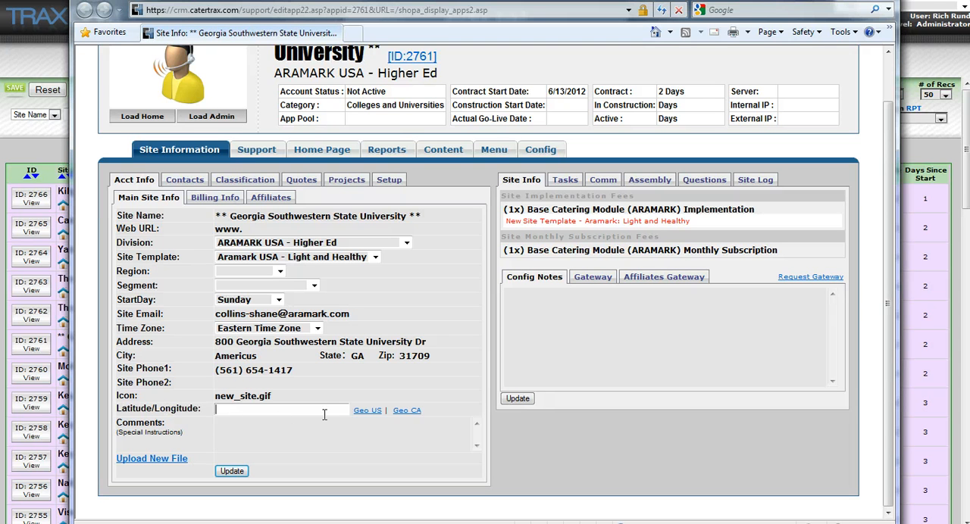
left_click(174, 411)
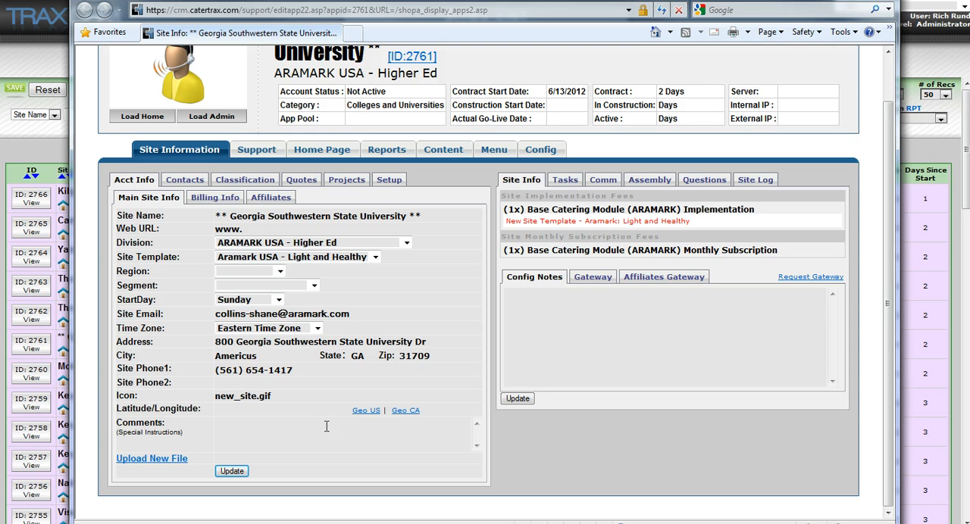
left_click(253, 410)
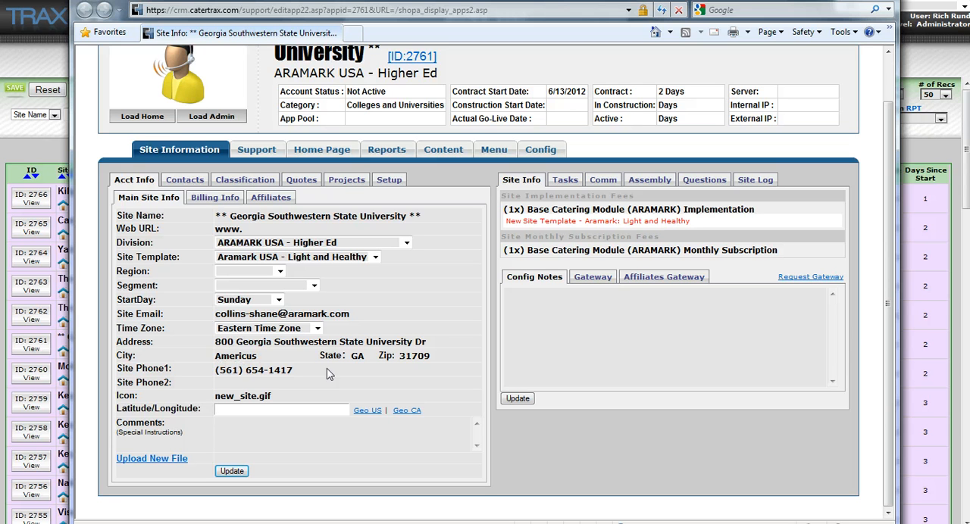
left_click_drag(222, 343, 268, 347)
left_click(235, 359)
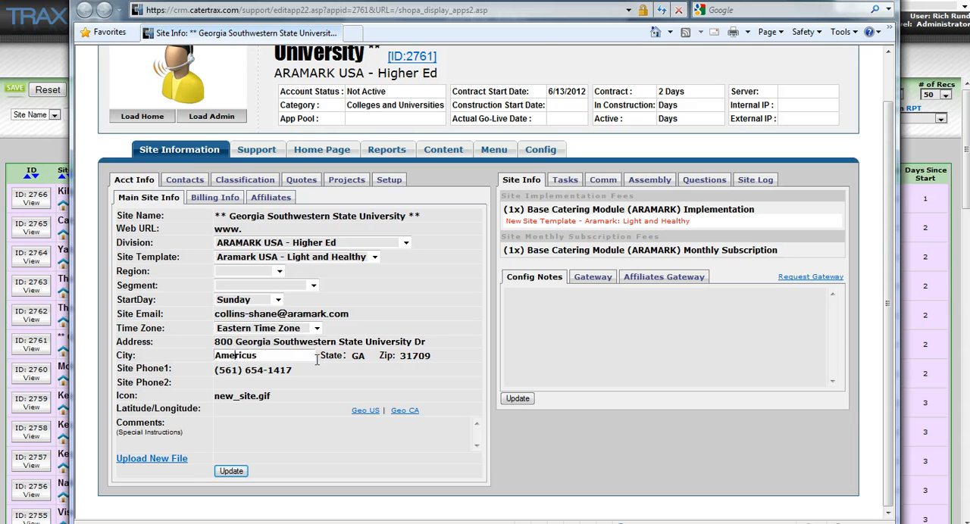
left_click(362, 411)
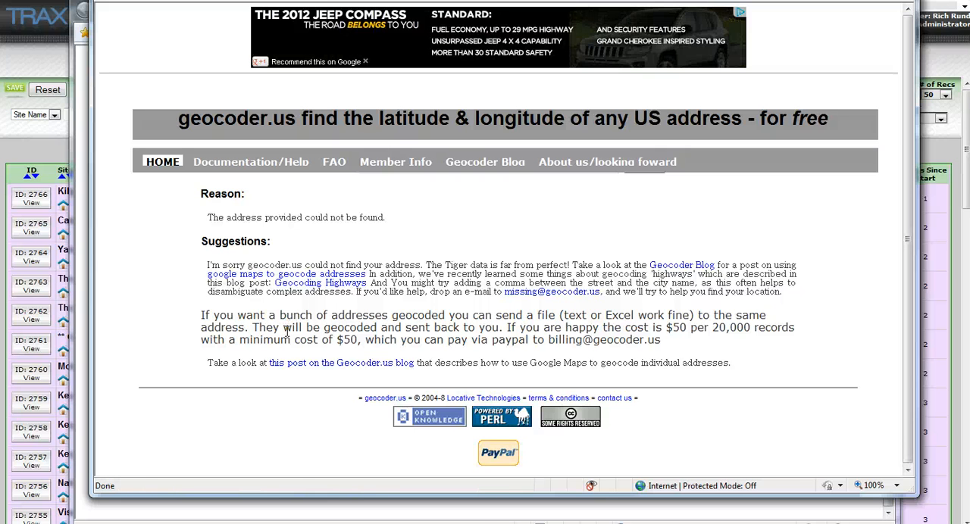
left_click(897, 1)
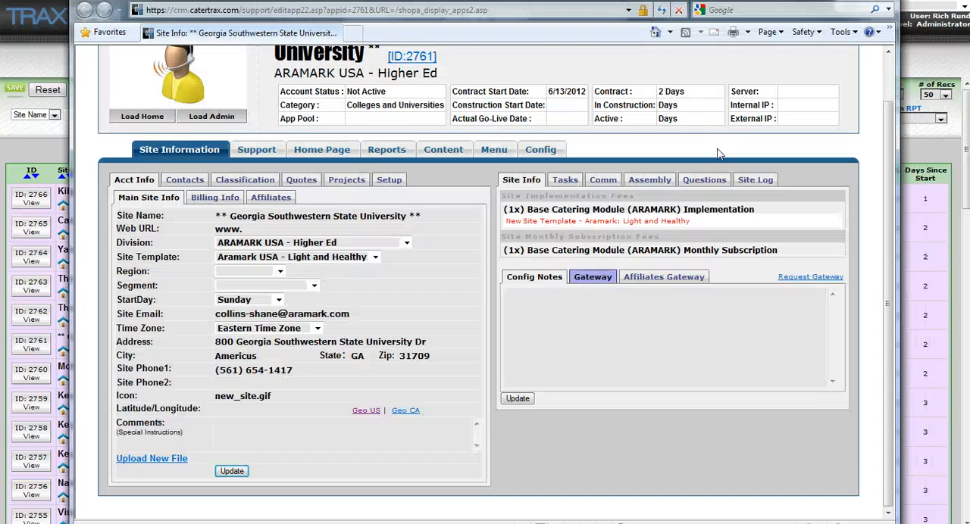
Step: Geocode the site's address with the Geo CA lookup and copy the latitude 32.056662
left_click(407, 414)
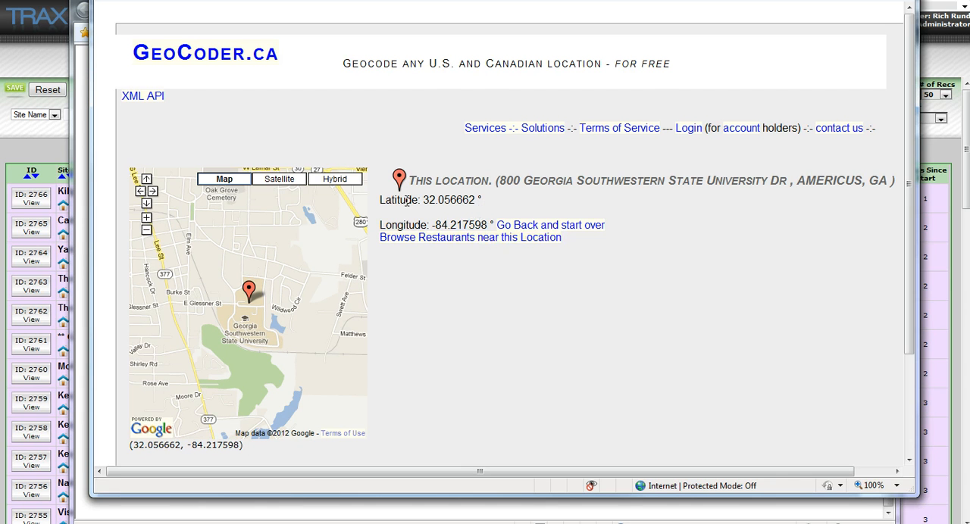
left_click_drag(425, 199, 477, 200)
left_click(436, 201)
mouse_move(426, 201)
left_mouse_down()
mouse_move(493, 201)
mouse_move(421, 199)
mouse_move(437, 214)
mouse_move(435, 203)
left_mouse_up()
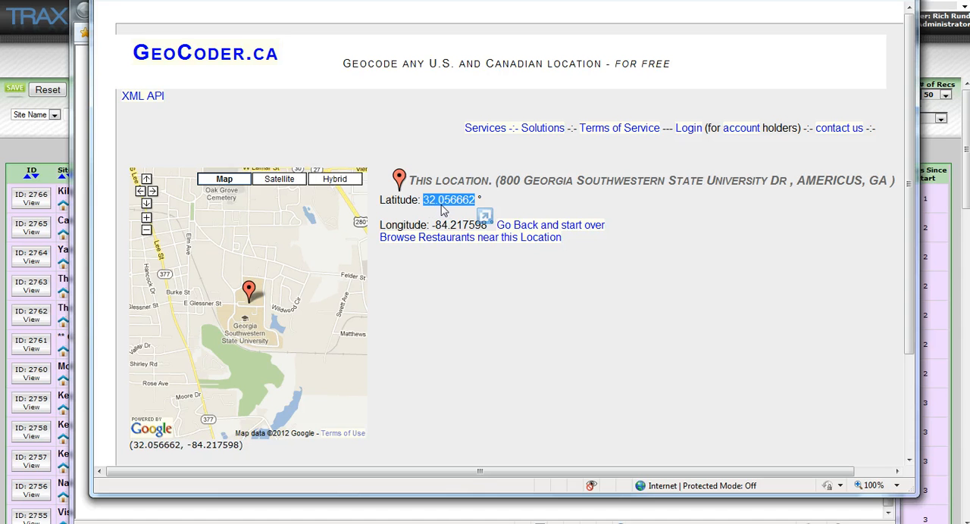
right_click(436, 205)
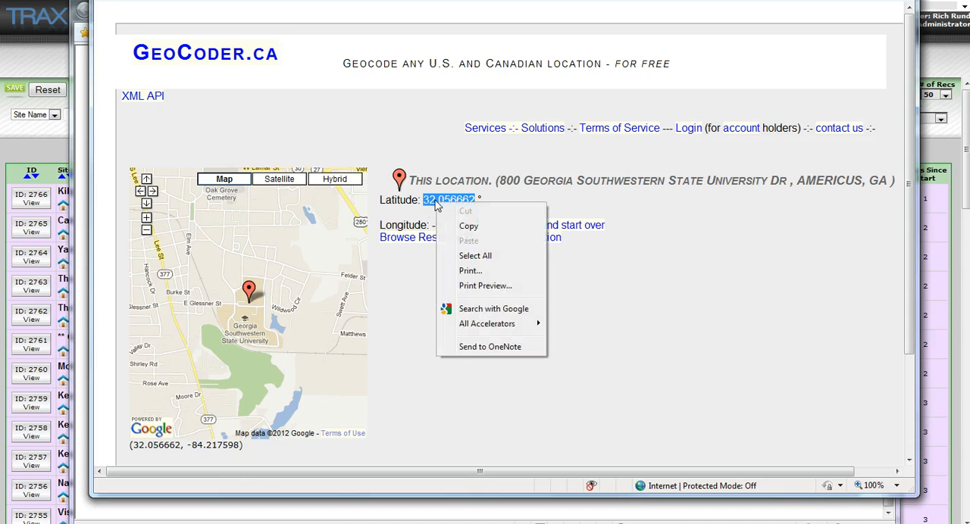
left_click(473, 227)
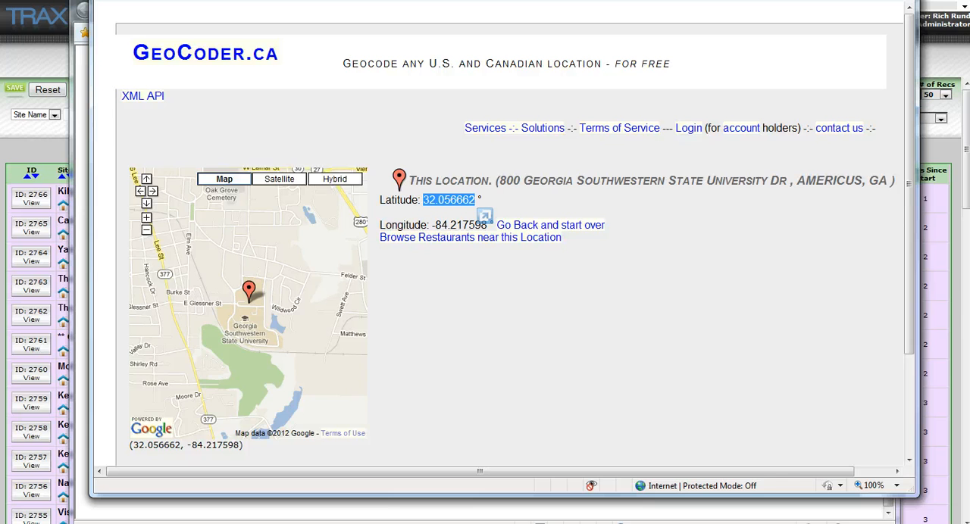
Step: Enter the copied latitude 32.056662 followed by a comma in the site's Latitude/Longitude field
left_click_drag(455, 1, 969, 21)
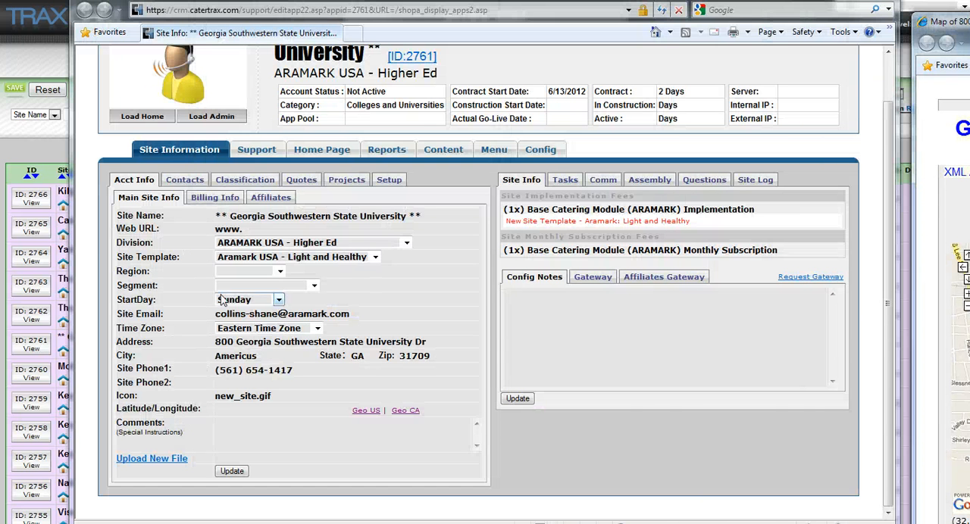
left_click(225, 409)
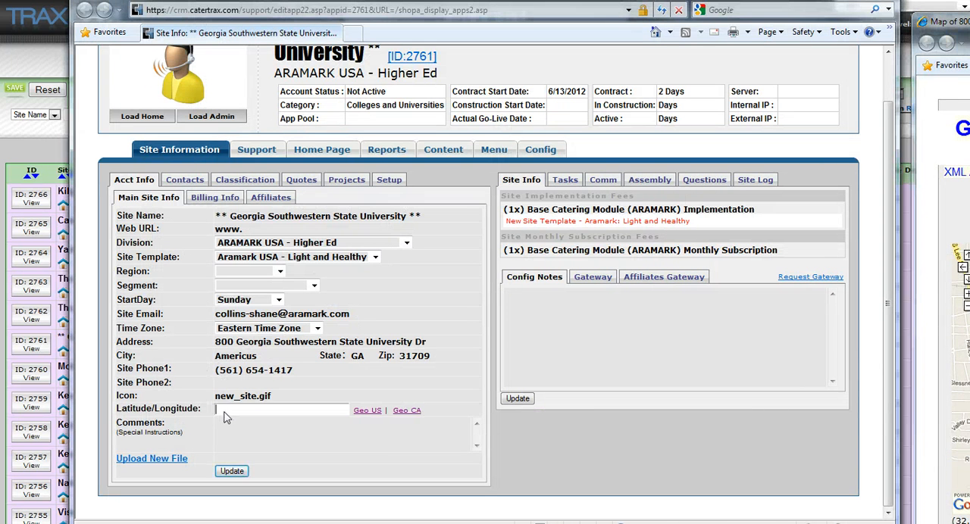
right_click(225, 410)
left_click(258, 472)
Step: Copy the longitude -84.217598 from the GeoCoder.ca result and move that window aside to uncover the site record
left_click_drag(962, 21, 206, 0)
mouse_move(497, 269)
left_mouse_down()
mouse_move(535, 269)
mouse_move(559, 283)
mouse_move(505, 275)
left_mouse_up()
right_click(505, 275)
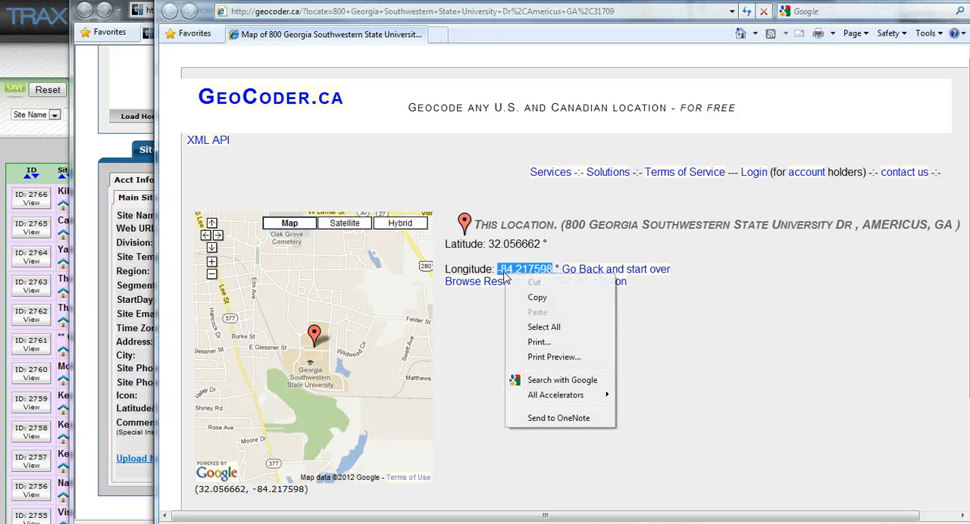
left_click(550, 300)
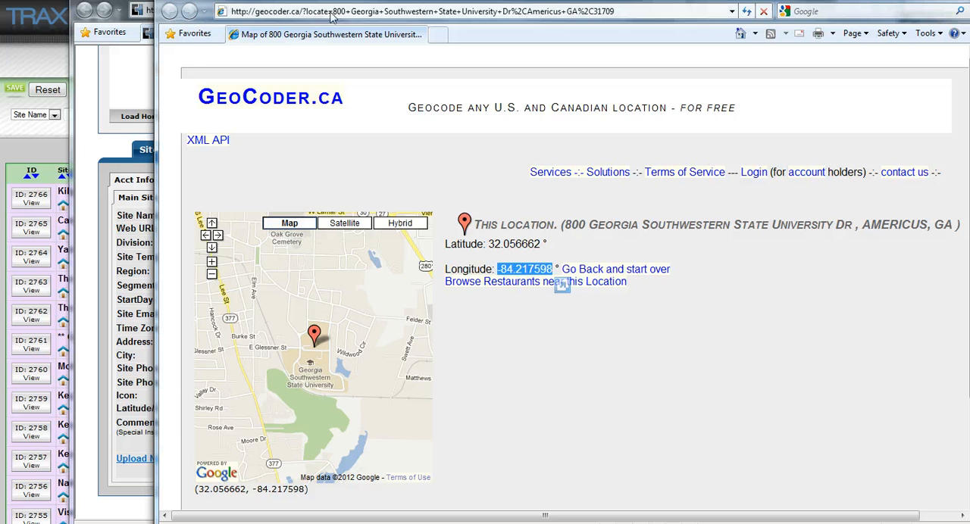
left_click_drag(424, 2, 968, 34)
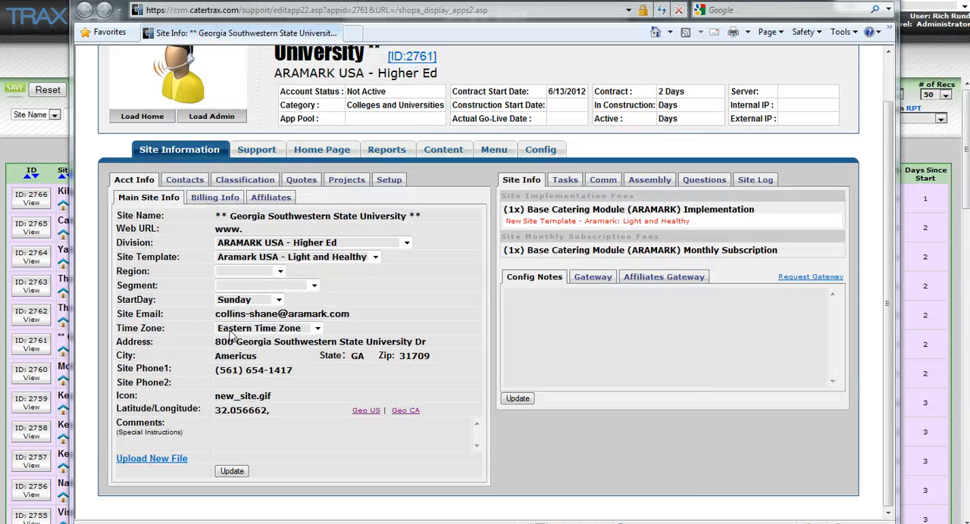
Step: Append the longitude -84.217598 after the latitude, update the site record and close it
left_click(272, 410)
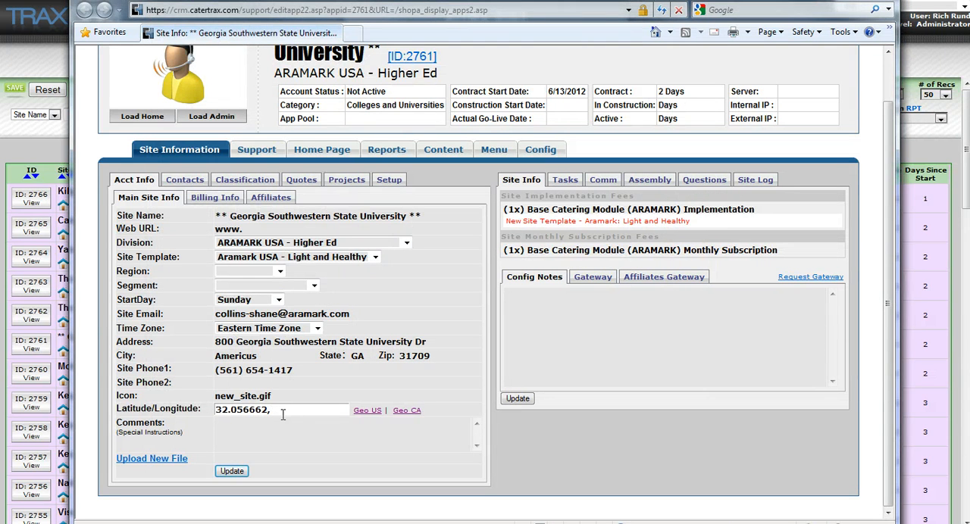
right_click(277, 410)
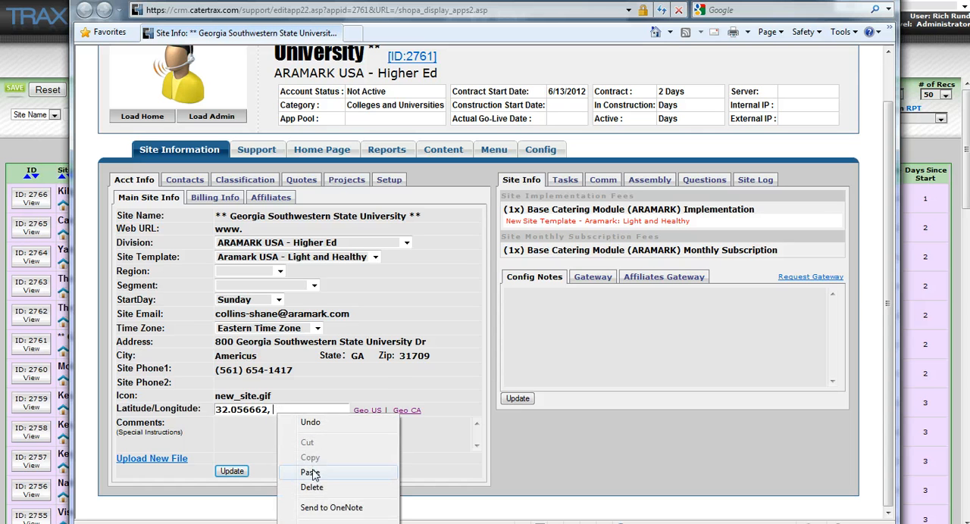
left_click(314, 470)
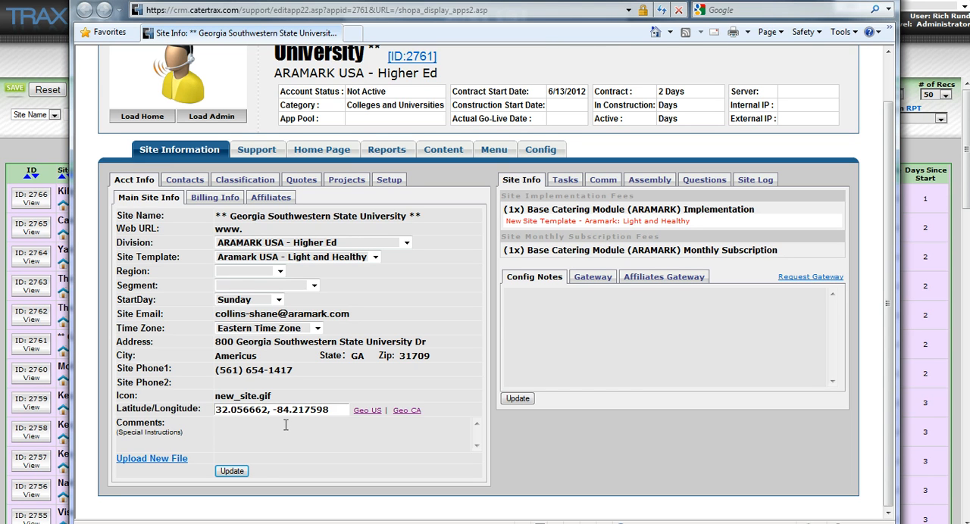
left_click(234, 473)
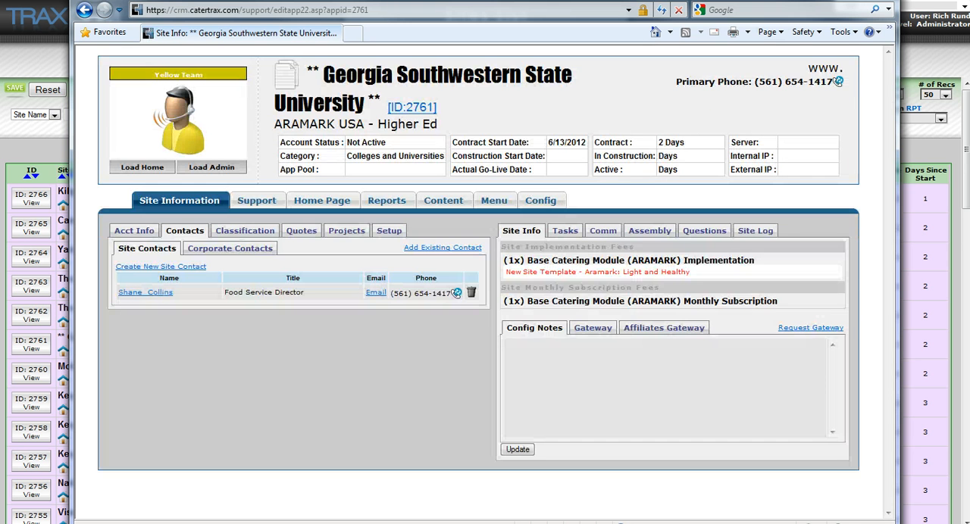
left_click(879, 1)
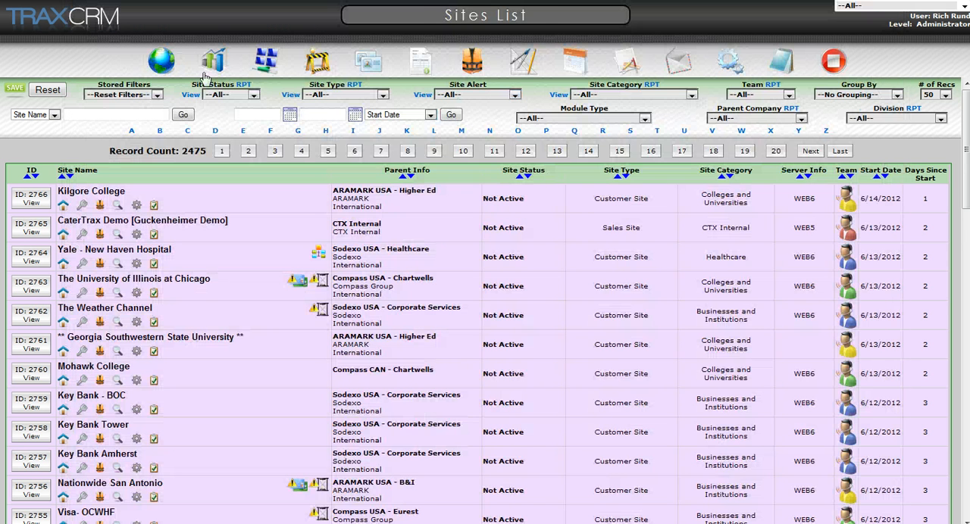
Step: Zoom the site geo map in on the southeastern states and open the Georgia Southwestern State University pin's details
left_click(161, 65)
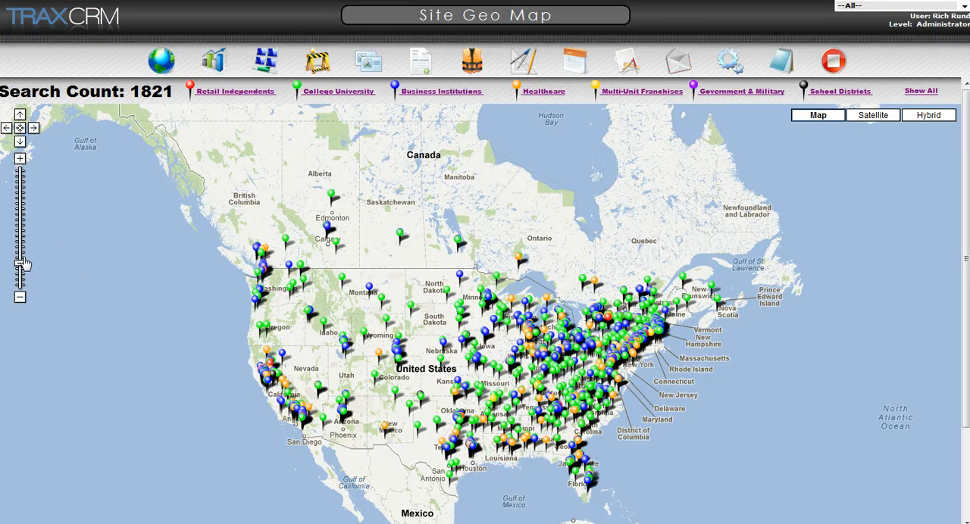
double_click(533, 471)
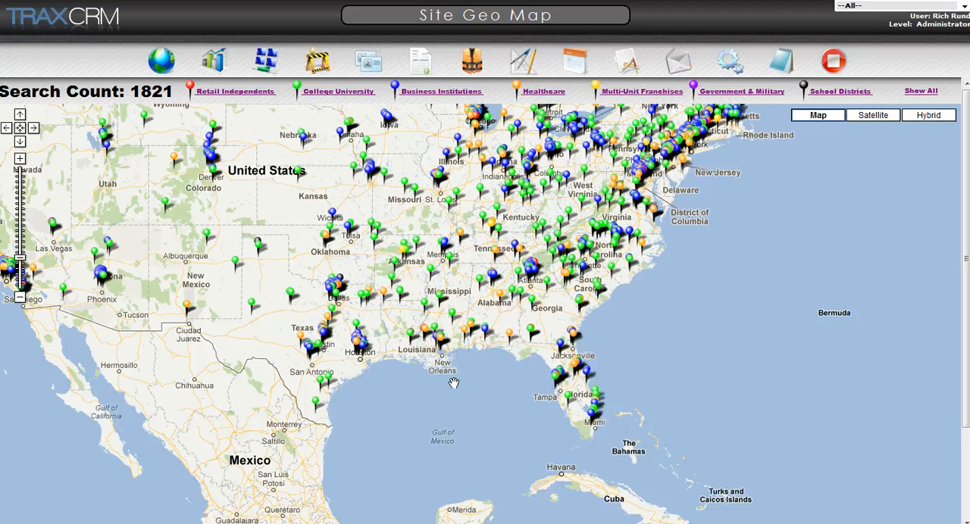
double_click(453, 382)
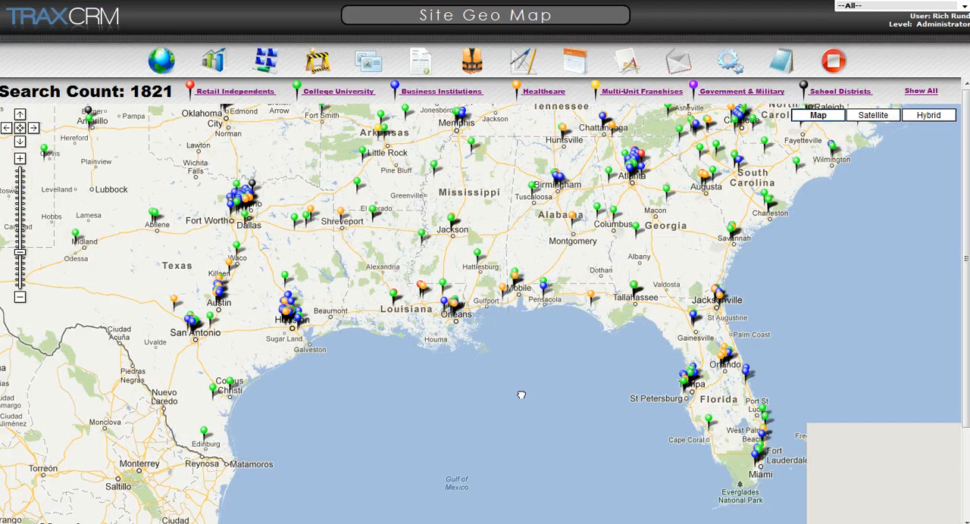
left_click_drag(546, 343, 521, 396)
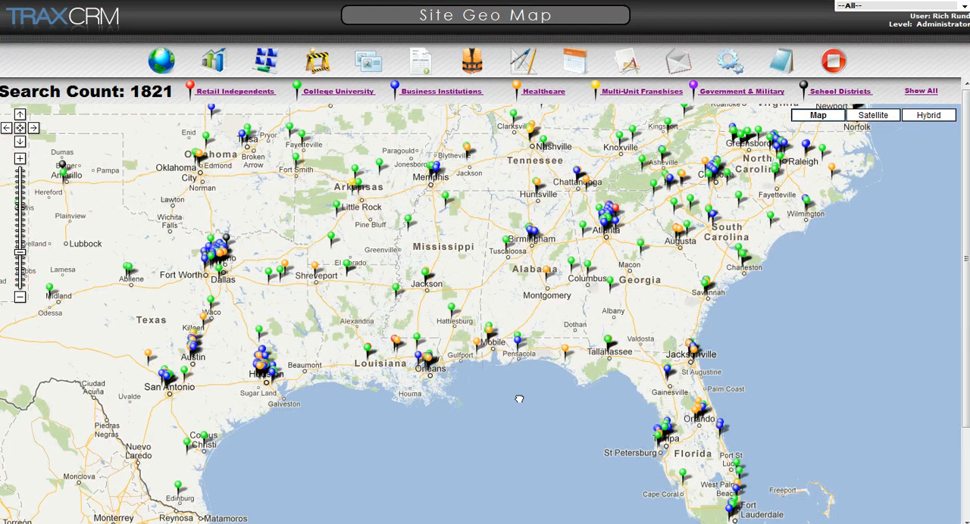
left_click(611, 286)
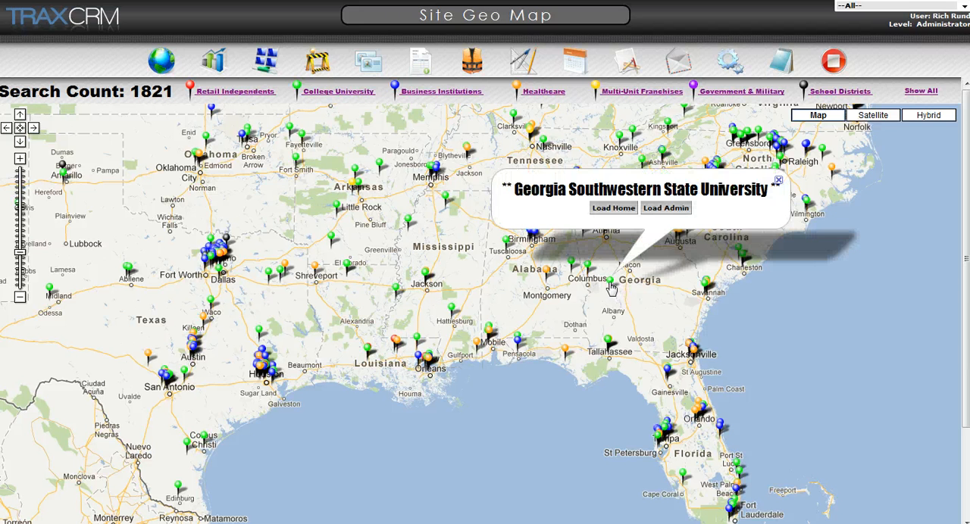